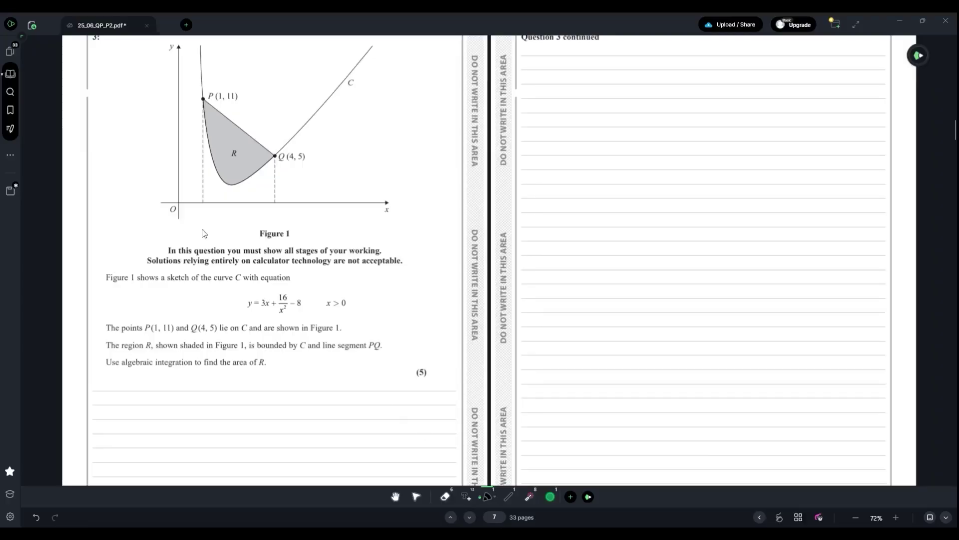
- Underline 'curve C', then mark 3x, P(1, 11) and Q(4, 5) with fading pointer strokes
drag(222, 286, 241, 281)
click(528, 496)
drag(264, 308, 264, 309)
drag(145, 334, 224, 336)
drag(200, 104, 242, 99)
drag(277, 165, 319, 164)
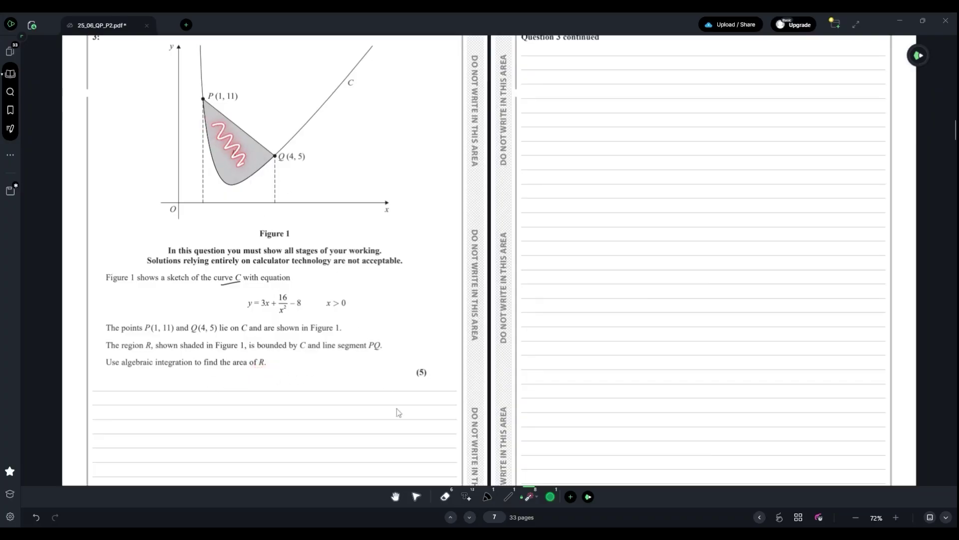
key(p)
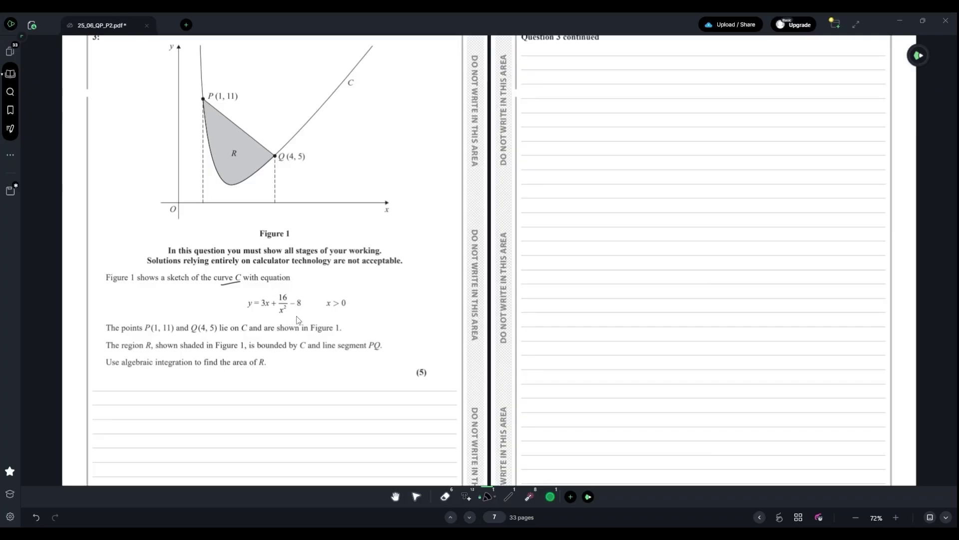
key(l)
drag(323, 354, 386, 349)
drag(204, 117, 215, 181)
drag(219, 134, 226, 193)
drag(244, 155, 248, 190)
drag(263, 164, 267, 199)
mouse_move(209, 163)
mouse_down()
mouse_move(214, 194)
mouse_move(231, 203)
mouse_up()
mouse_move(247, 170)
mouse_down()
mouse_move(253, 203)
mouse_move(266, 195)
mouse_up()
drag(218, 128, 226, 123)
click(528, 496)
mouse_move(204, 101)
mouse_down()
mouse_move(205, 202)
mouse_move(232, 202)
mouse_move(276, 184)
mouse_move(274, 156)
mouse_move(201, 98)
mouse_up()
- Write the trapezium area formula A = ½(a+b)h beside Q(4, 5)
drag(366, 141, 367, 152)
drag(359, 158, 373, 166)
mouse_move(380, 145)
mouse_down()
mouse_move(377, 159)
mouse_move(397, 149)
mouse_up()
drag(394, 146, 407, 153)
drag(414, 141, 424, 150)
drag(346, 163, 353, 162)
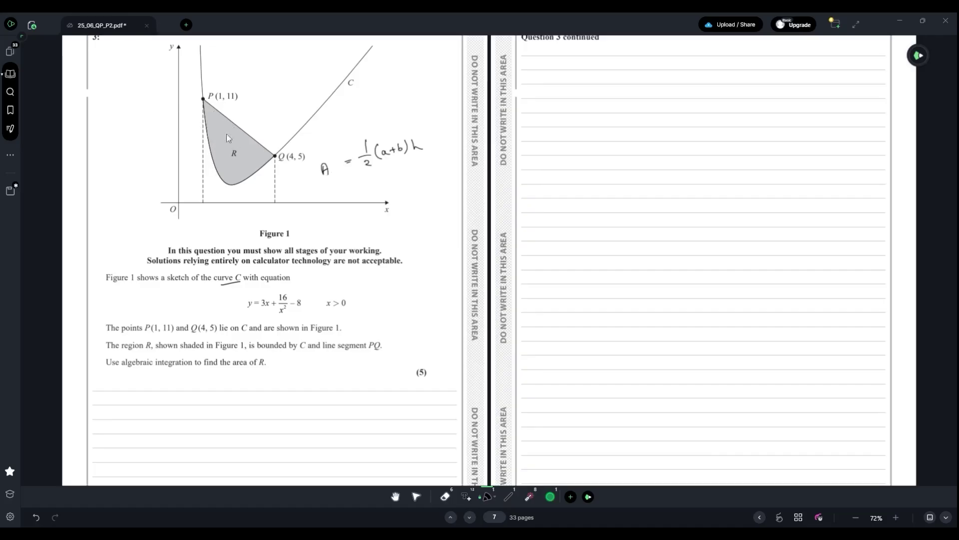
- In the answer space, write 'a) A₁ = ½(a+b)(h) ='
drag(98, 382, 104, 388)
drag(94, 396, 127, 393)
mouse_move(120, 387)
mouse_down()
mouse_move(131, 394)
mouse_move(142, 385)
mouse_up()
drag(137, 389, 167, 388)
drag(161, 392, 199, 390)
drag(195, 387, 212, 400)
mouse_move(223, 384)
mouse_down()
mouse_move(220, 399)
mouse_move(230, 399)
mouse_up()
drag(234, 380, 235, 398)
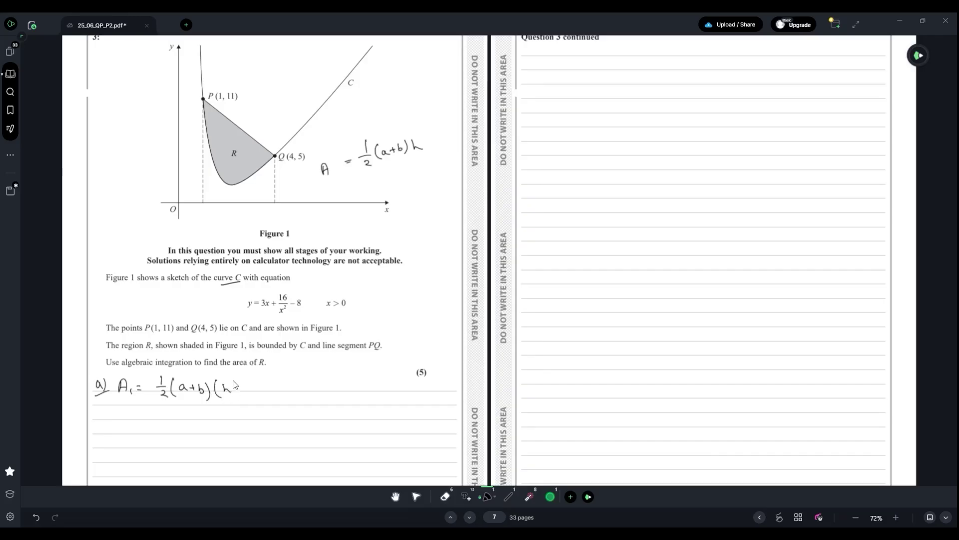
drag(149, 410, 155, 414)
- Draw the trapezium's width along the x-axis and its heights at Q(4, 5) and P(1, 11)
drag(204, 210, 275, 209)
drag(279, 158, 281, 200)
drag(196, 99, 200, 198)
drag(192, 102, 196, 103)
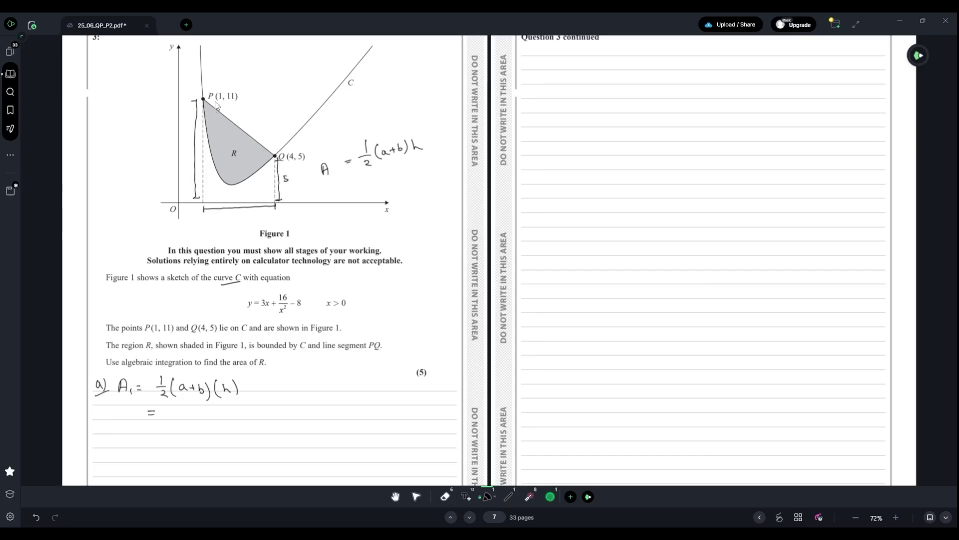
- Label the left height 11 and the width 4 − 1 with end ticks on the figure
drag(189, 142, 189, 148)
drag(237, 212, 249, 216)
drag(253, 211, 254, 220)
drag(203, 204, 202, 215)
drag(276, 202, 275, 214)
- Substitute to get A₁ = ½(5+11)(3) = 24, then write A at the top of the answer page
drag(166, 404, 166, 412)
drag(161, 415, 173, 426)
mouse_move(185, 409)
mouse_down()
mouse_move(183, 426)
mouse_move(189, 418)
mouse_up()
drag(189, 409, 203, 419)
drag(198, 415, 228, 425)
mouse_move(241, 403)
mouse_down()
mouse_move(238, 428)
mouse_move(262, 423)
mouse_up()
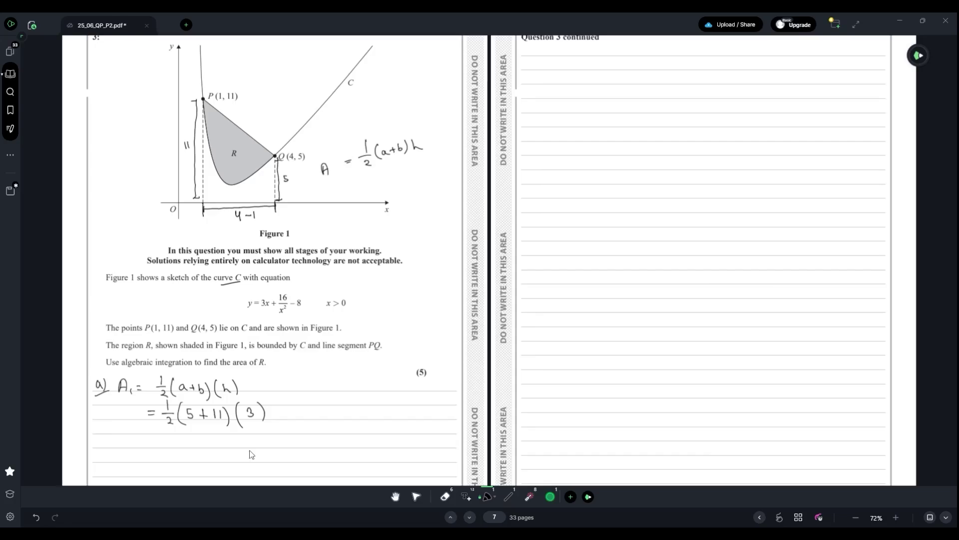
drag(151, 440, 158, 443)
drag(164, 439, 182, 447)
drag(529, 58, 533, 70)
mouse_move(527, 65)
mouse_down()
mouse_move(551, 67)
mouse_move(556, 88)
mouse_up()
- Underline the x-values 4 and 1 as limits and the x² term in the curve's equation
drag(288, 160, 294, 159)
drag(219, 102, 224, 101)
drag(571, 45, 574, 52)
drag(262, 315, 285, 310)
- Write the integrand 3x + 16/x² − 8 on the answer page
mouse_move(573, 66)
mouse_down()
mouse_move(575, 74)
mouse_move(599, 70)
mouse_up()
mouse_move(595, 66)
mouse_down()
mouse_move(595, 74)
mouse_move(611, 70)
mouse_up()
mouse_move(620, 59)
mouse_down()
mouse_move(617, 83)
mouse_move(649, 66)
mouse_up()
drag(673, 67, 682, 73)
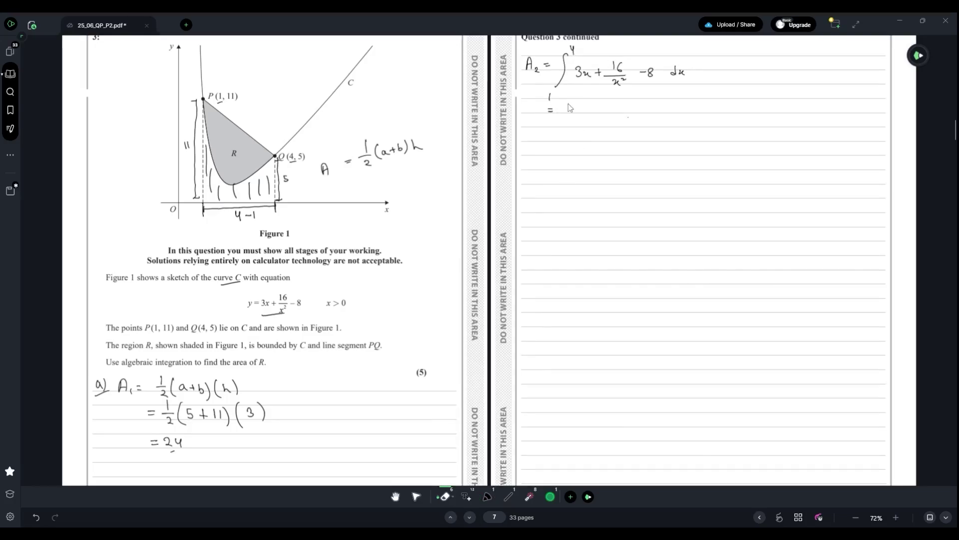
- In ink, rewrite the integral from 1 to 4 as 3x + 16x⁻² − 8 dx and open the antiderivative bracket
click(489, 496)
mouse_move(579, 95)
mouse_down()
mouse_move(584, 119)
mouse_move(622, 120)
mouse_up()
drag(630, 111, 683, 121)
drag(686, 115, 693, 119)
drag(693, 115, 687, 119)
mouse_move(569, 157)
mouse_down()
mouse_move(558, 190)
mouse_move(569, 192)
mouse_up()
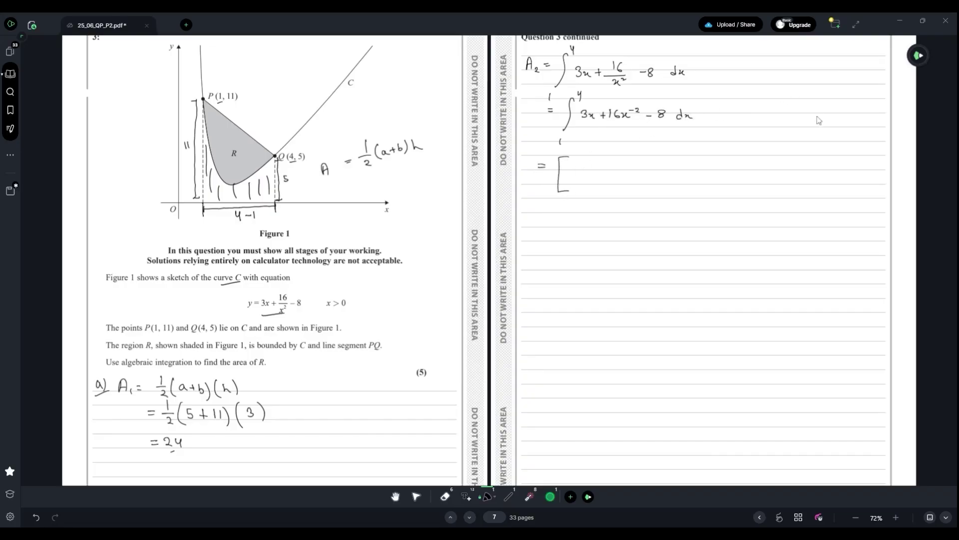
drag(781, 107, 792, 116)
- Write the antiderivative [3x²/2 + 16x⁻¹/−1 − 8x] with limits 1 to 4, using side working for the power
mouse_move(588, 169)
mouse_down()
mouse_move(602, 179)
mouse_move(590, 188)
mouse_move(617, 178)
mouse_up()
drag(612, 173, 657, 169)
drag(795, 129, 796, 141)
mouse_move(804, 129)
mouse_down()
mouse_move(801, 139)
mouse_move(820, 130)
mouse_up()
drag(821, 129, 832, 135)
drag(838, 127, 837, 133)
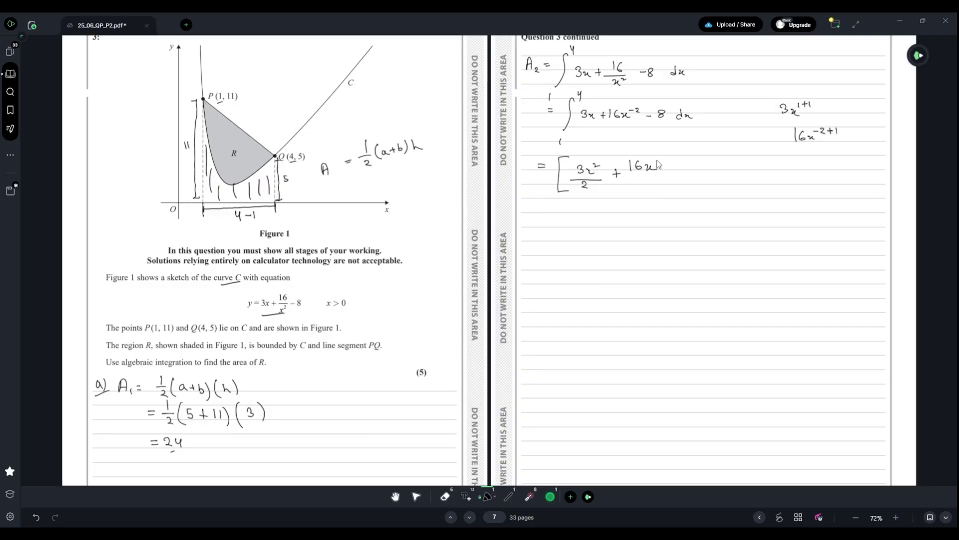
mouse_move(658, 164)
mouse_down()
mouse_move(664, 175)
mouse_move(647, 188)
mouse_move(692, 176)
mouse_up()
drag(698, 170, 700, 178)
mouse_move(710, 154)
mouse_down()
mouse_move(719, 195)
mouse_move(708, 199)
mouse_up()
drag(724, 146, 730, 152)
drag(728, 145, 727, 156)
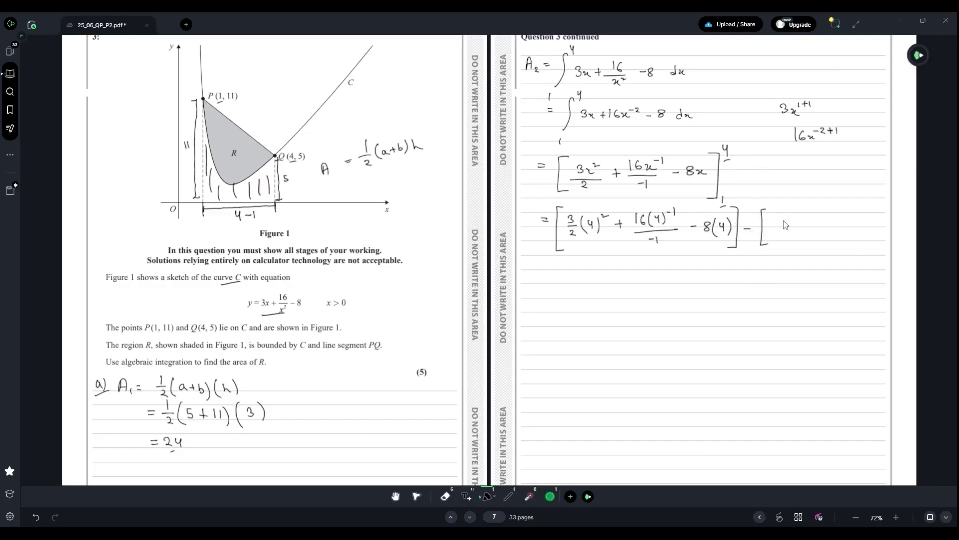
- Substitute x = 1 into the second bracket and start the evaluation with −12 −
drag(770, 222, 777, 228)
mouse_move(771, 232)
mouse_down()
mouse_move(797, 237)
mouse_move(804, 221)
mouse_up()
drag(807, 224, 821, 223)
drag(828, 213, 829, 223)
drag(836, 212, 840, 225)
mouse_move(844, 211)
mouse_down()
mouse_move(846, 226)
mouse_move(853, 212)
mouse_up()
mouse_move(856, 207)
mouse_down()
mouse_move(852, 227)
mouse_move(832, 236)
mouse_move(873, 223)
mouse_move(884, 231)
mouse_up()
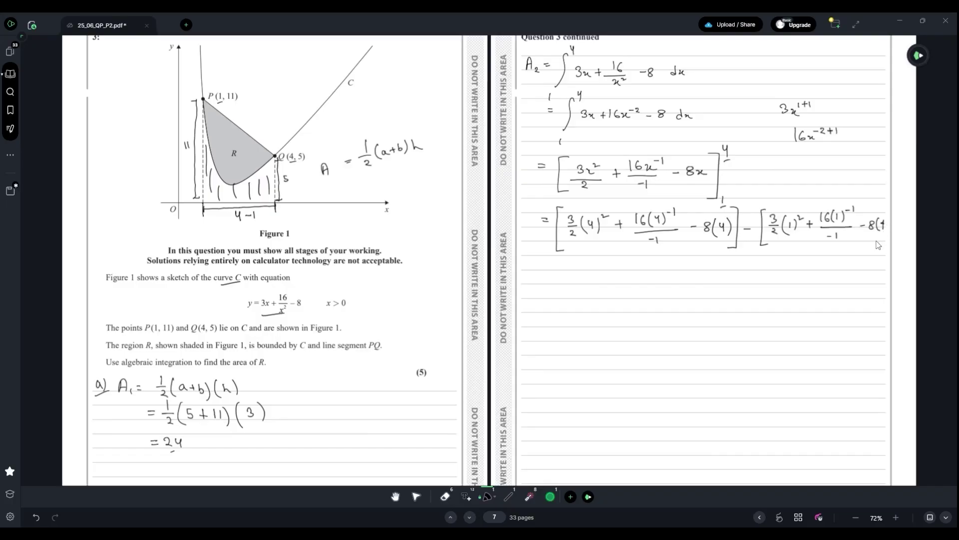
drag(889, 217, 889, 229)
drag(885, 202, 887, 244)
drag(543, 263, 550, 263)
drag(543, 267, 555, 292)
mouse_move(548, 296)
mouse_down()
mouse_move(574, 265)
mouse_move(603, 265)
mouse_up()
- Write −12 − (−45/2) and simplify it to −12 + 45/2
drag(772, 246, 877, 246)
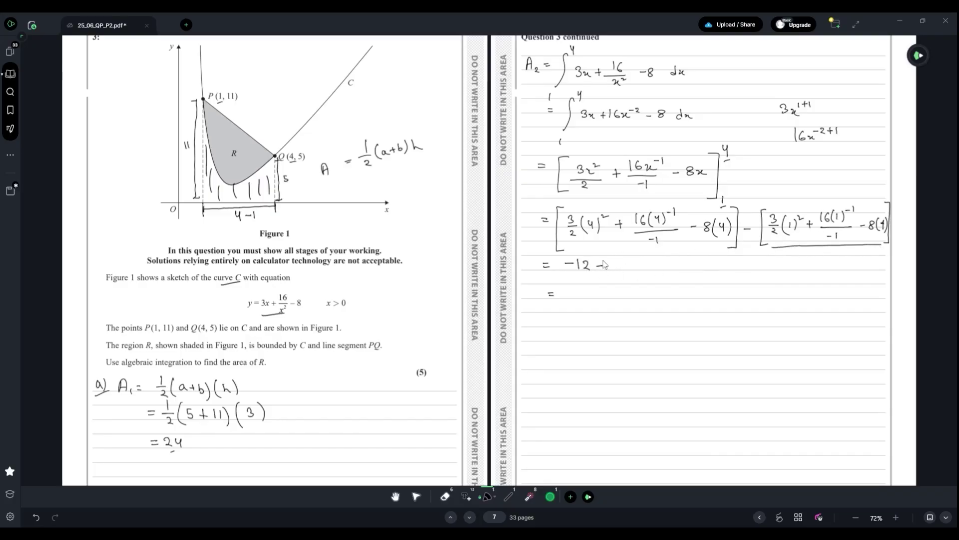
drag(613, 255, 616, 281)
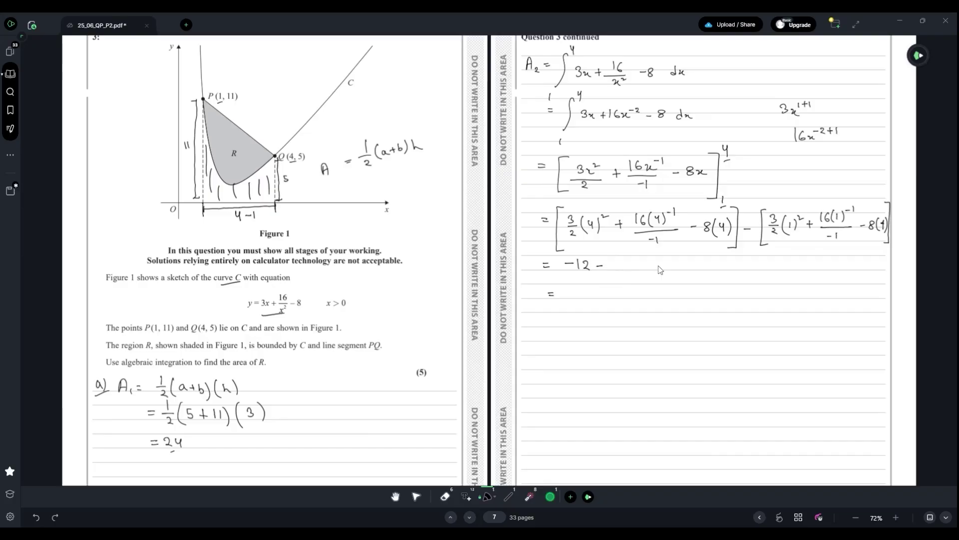
mouse_move(620, 266)
mouse_down()
mouse_move(647, 265)
mouse_move(661, 279)
mouse_up()
drag(567, 294, 574, 294)
mouse_move(580, 289)
mouse_down()
mouse_move(578, 299)
mouse_move(604, 295)
mouse_up()
mouse_move(600, 291)
mouse_down()
mouse_move(600, 300)
mouse_move(630, 299)
mouse_up()
drag(620, 301, 627, 307)
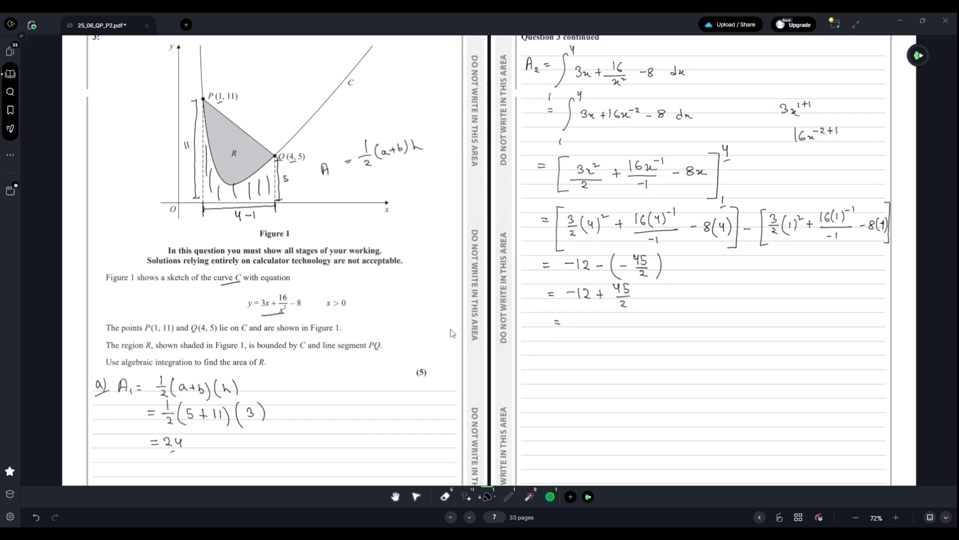
- Write A₂ = 21/2, underline 'of R.' and begin 'Area of R ='
drag(571, 314, 578, 322)
drag(582, 312, 584, 336)
drag(250, 366, 268, 366)
drag(552, 358, 569, 355)
drag(571, 354, 584, 357)
drag(595, 351, 611, 350)
drag(625, 353, 634, 353)
drag(641, 348, 647, 352)
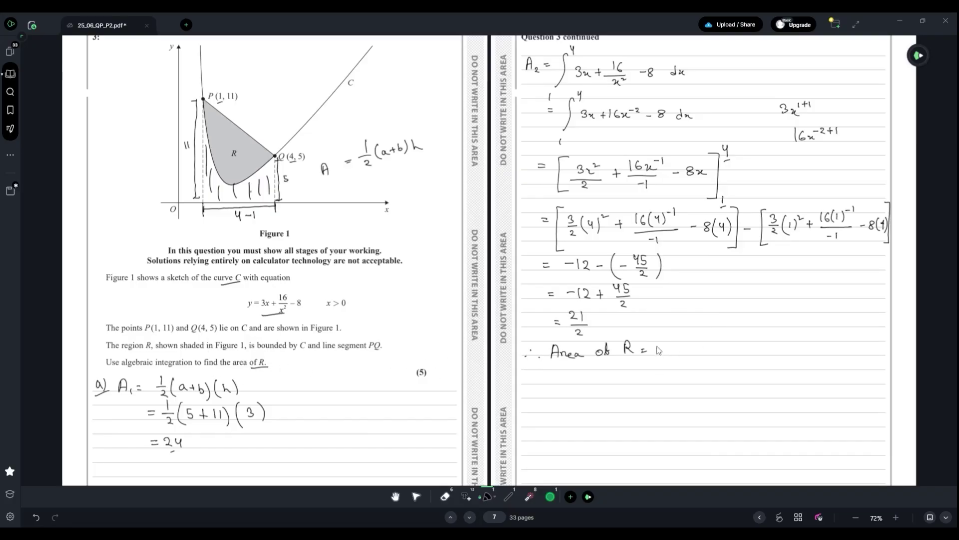
- Complete Area of R = A₁ − A₂ = 24 − 21/2 = 27/2 units
drag(657, 358, 665, 351)
drag(670, 358, 703, 350)
drag(707, 354, 712, 359)
drag(646, 381, 653, 380)
drag(646, 384, 666, 385)
drag(673, 376, 679, 382)
mouse_move(677, 376)
mouse_down()
mouse_move(678, 387)
mouse_move(717, 382)
mouse_up()
drag(709, 387, 714, 392)
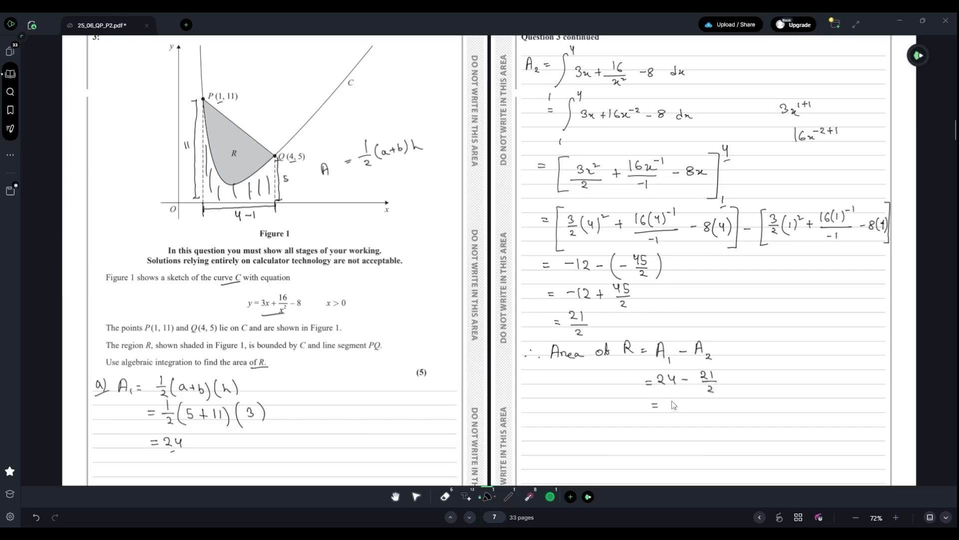
drag(668, 399, 675, 408)
mouse_move(677, 399)
mouse_down()
mouse_move(686, 399)
mouse_move(681, 408)
mouse_up()
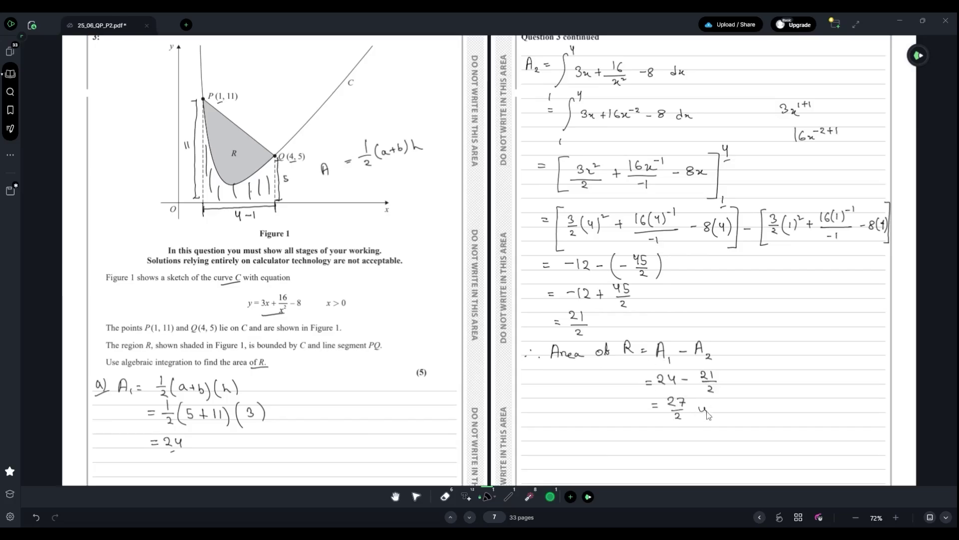